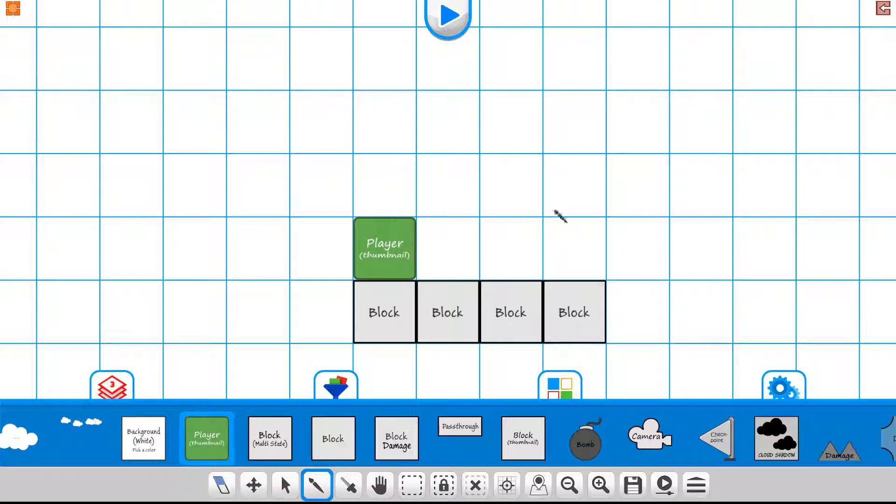
Review the player tile's Player And Controller settings, including Use Gui Controller and Gui Controller Id.
{"action": "left_click", "coordinate": [283, 485]}
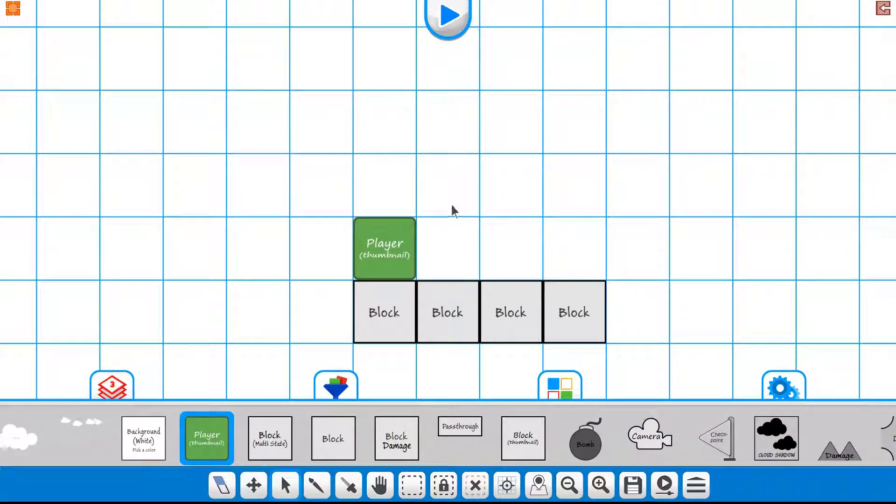
{"action": "left_click", "coordinate": [399, 240]}
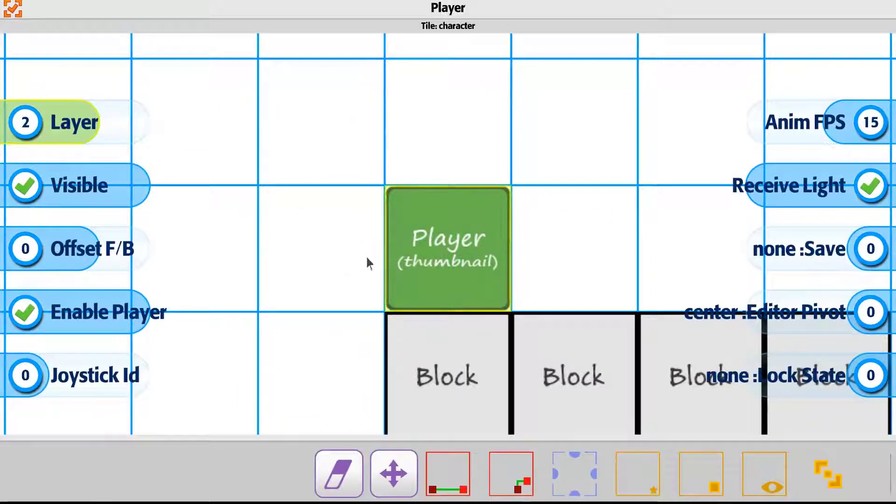
{"action": "scroll", "coordinate": [749, 476], "scroll_direction": "down", "scroll_amount": 5}
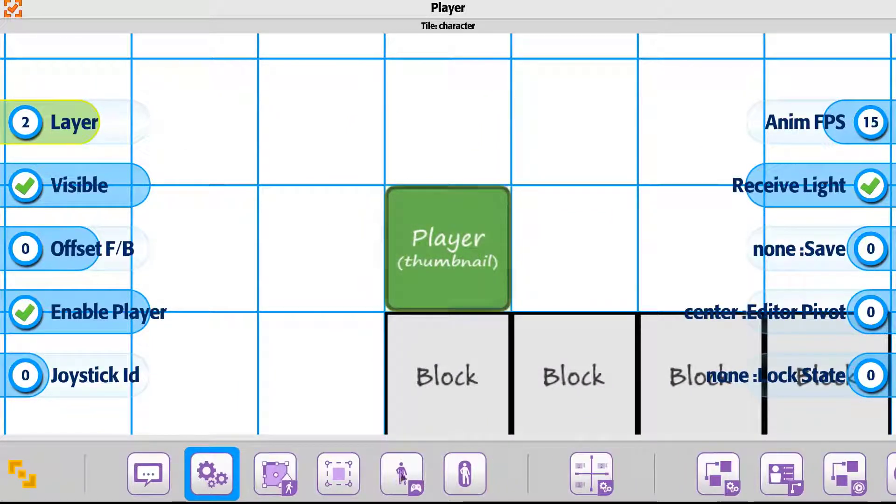
{"action": "mouse_move", "coordinate": [400, 474]}
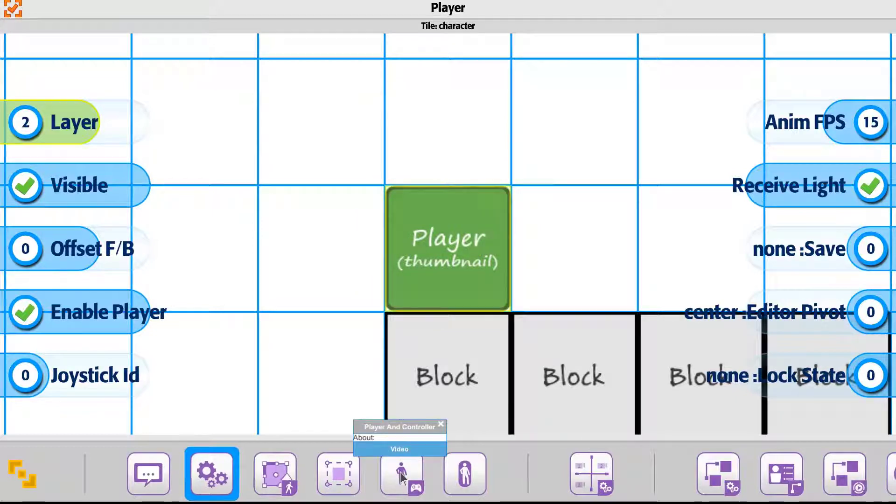
{"action": "left_click", "coordinate": [391, 451]}
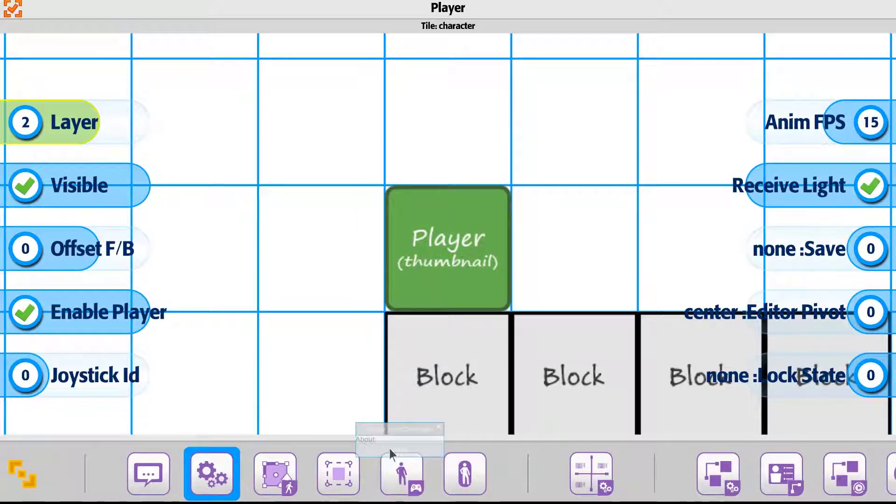
{"action": "left_click", "coordinate": [405, 473]}
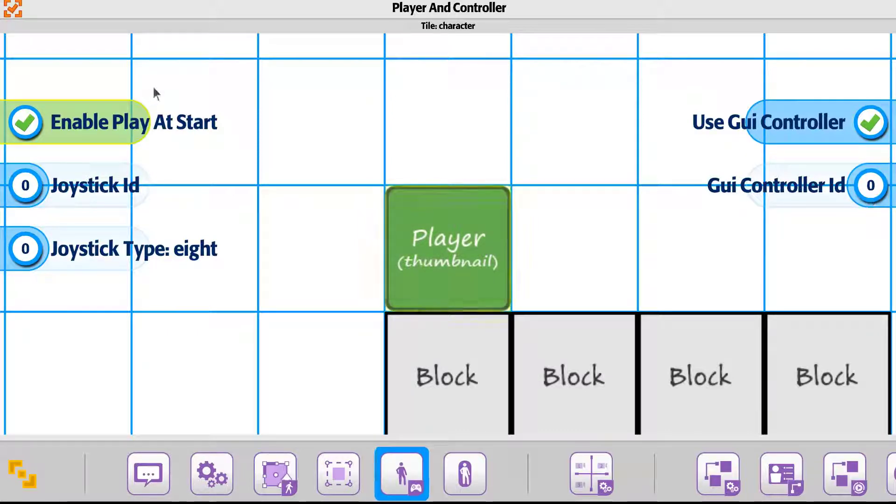
{"action": "left_click", "coordinate": [16, 14]}
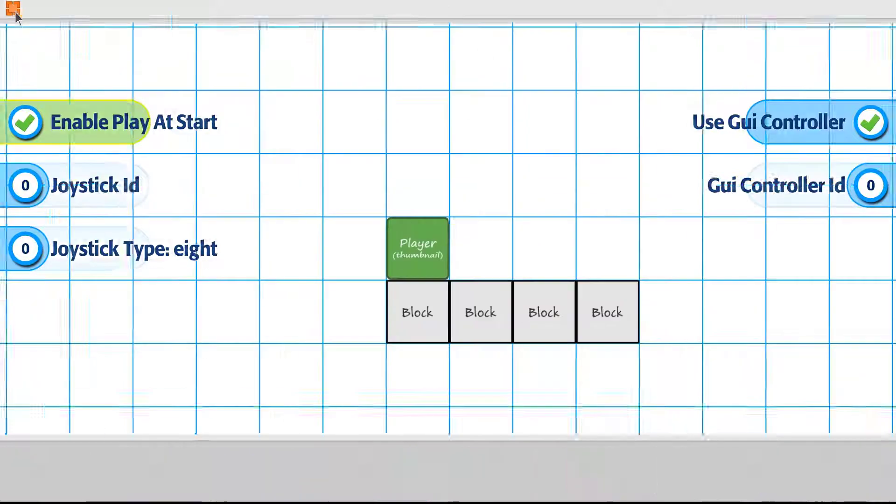
Place a GUI camera in the player's row, about 10 grid cells to the left of the player.
{"action": "left_click_drag", "start_coordinate": [808, 443], "coordinate": [225, 443]}
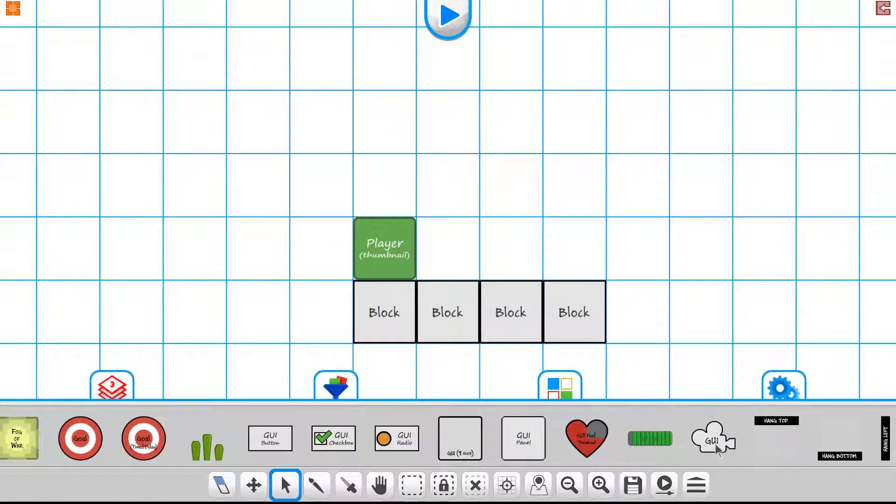
{"action": "left_click", "coordinate": [713, 446]}
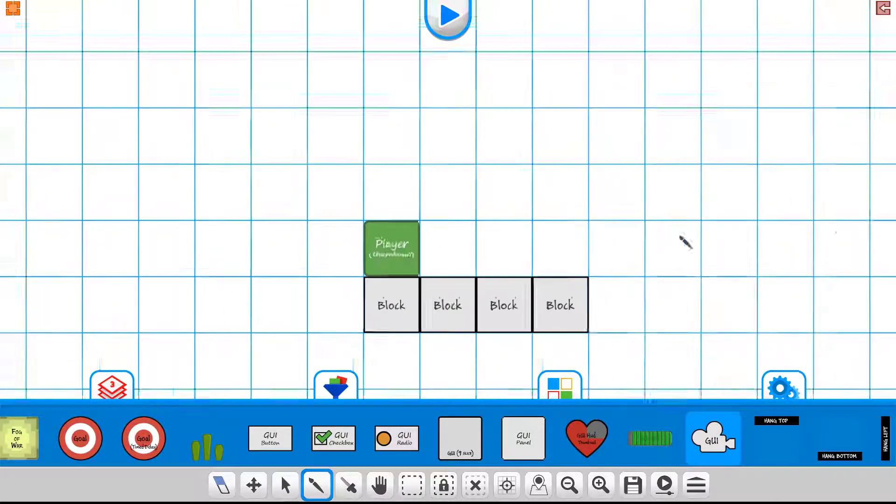
{"action": "left_click", "coordinate": [200, 240]}
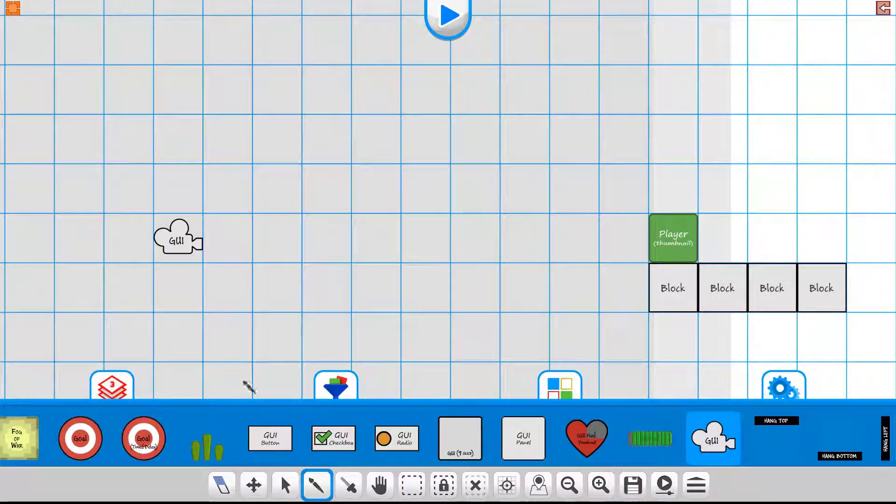
Move the GUI camera farther left, about 14 cells from the player, so its grey area clears the player and blocks.
{"action": "left_click", "coordinate": [254, 485]}
{"action": "left_click_drag", "start_coordinate": [189, 247], "coordinate": [53, 247]}
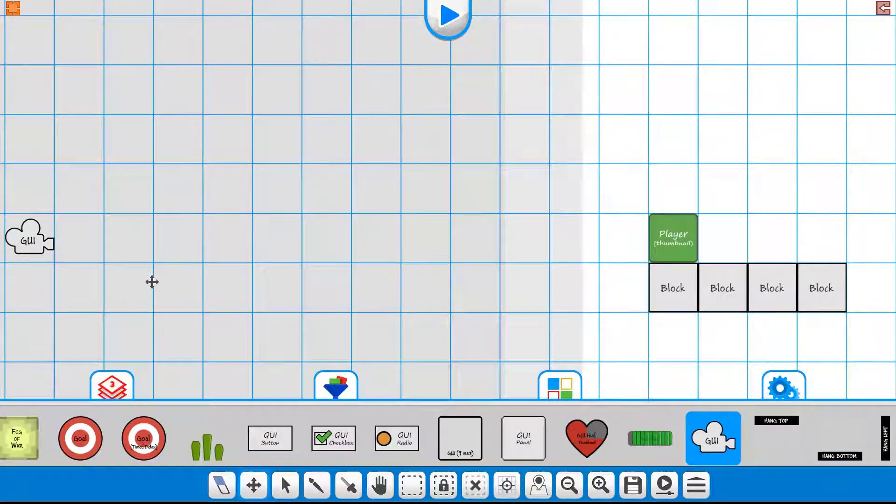
{"action": "middle_click_drag", "start_coordinate": [192, 294], "coordinate": [386, 248]}
{"action": "scroll", "coordinate": [326, 242], "scroll_direction": "down", "scroll_amount": 4}
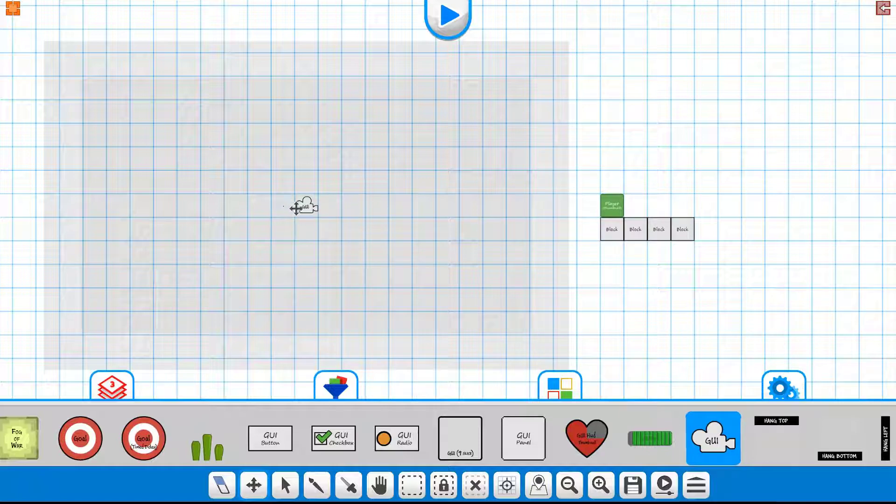
{"action": "left_click_drag", "start_coordinate": [309, 207], "coordinate": [299, 208]}
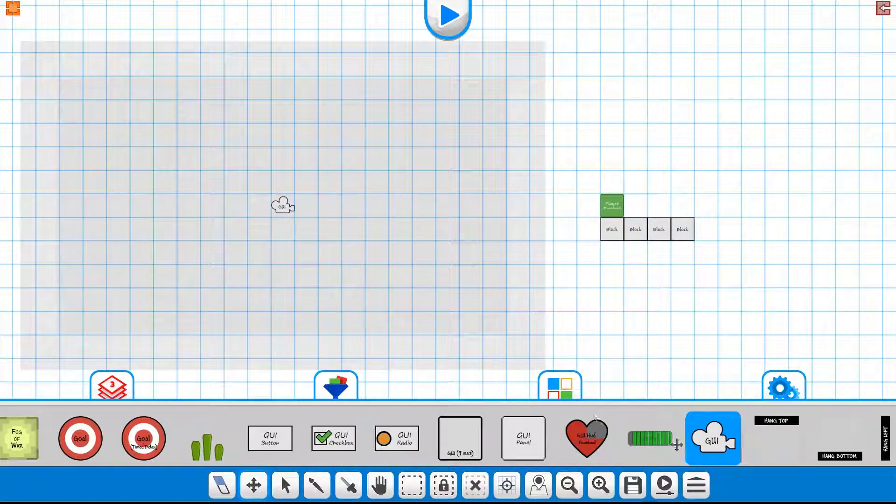
Place a GUI joystick at the lower left and a Jump button at the lower right of the GUI camera's area.
{"action": "left_click_drag", "start_coordinate": [830, 439], "coordinate": [326, 441]}
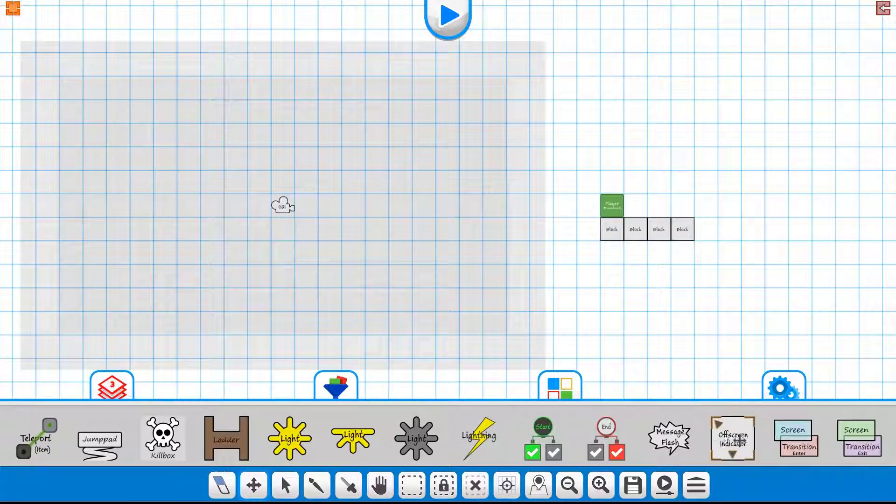
{"action": "left_click_drag", "start_coordinate": [732, 440], "coordinate": [361, 443]}
{"action": "scroll", "coordinate": [299, 442], "scroll_direction": "down", "scroll_amount": 10}
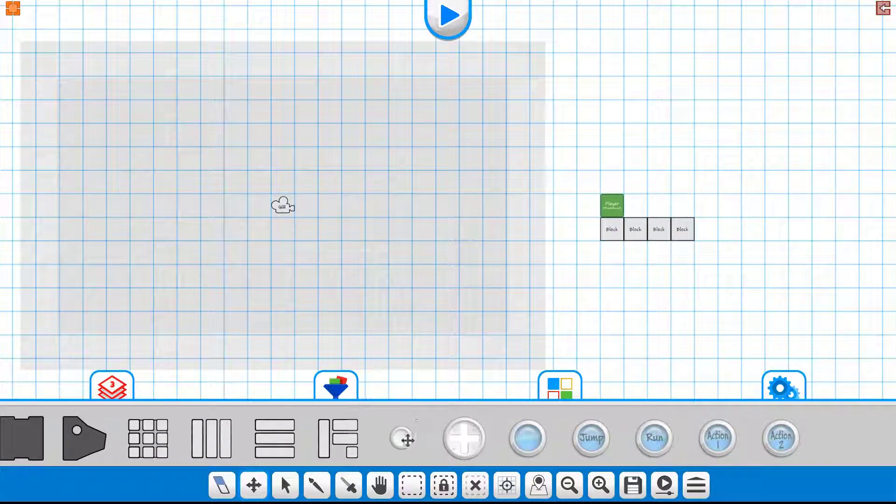
{"action": "left_click", "coordinate": [402, 440]}
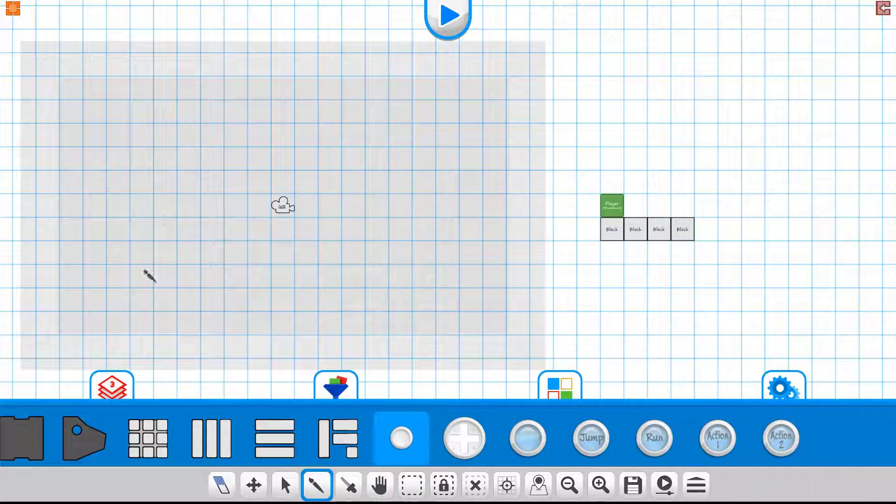
{"action": "left_click", "coordinate": [189, 279]}
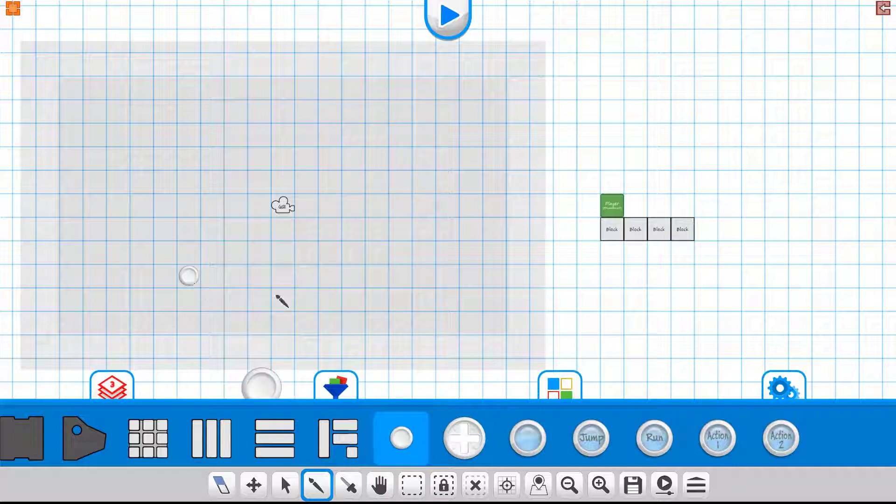
{"action": "left_click", "coordinate": [600, 447]}
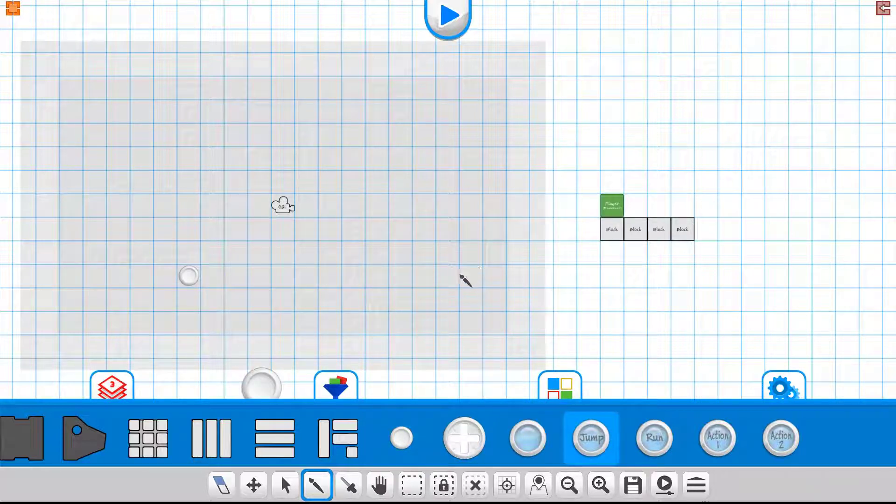
{"action": "left_click", "coordinate": [470, 276]}
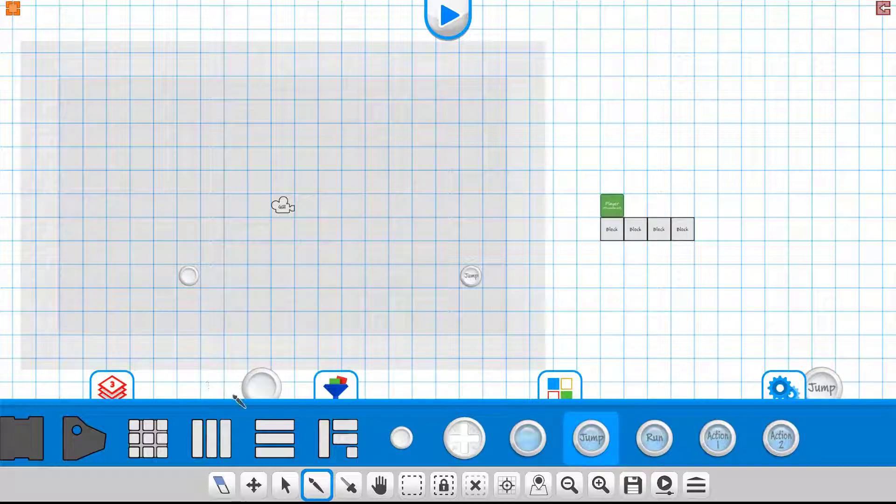
Move the Jump button and the joystick inward to one cell either side of the GUI camera, three cells below it.
{"action": "left_click", "coordinate": [253, 485]}
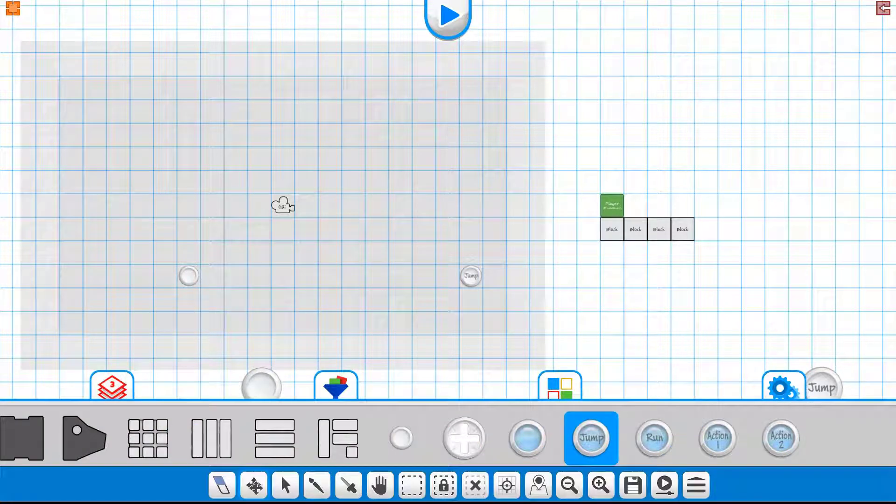
{"action": "left_click_drag", "start_coordinate": [475, 278], "coordinate": [312, 276]}
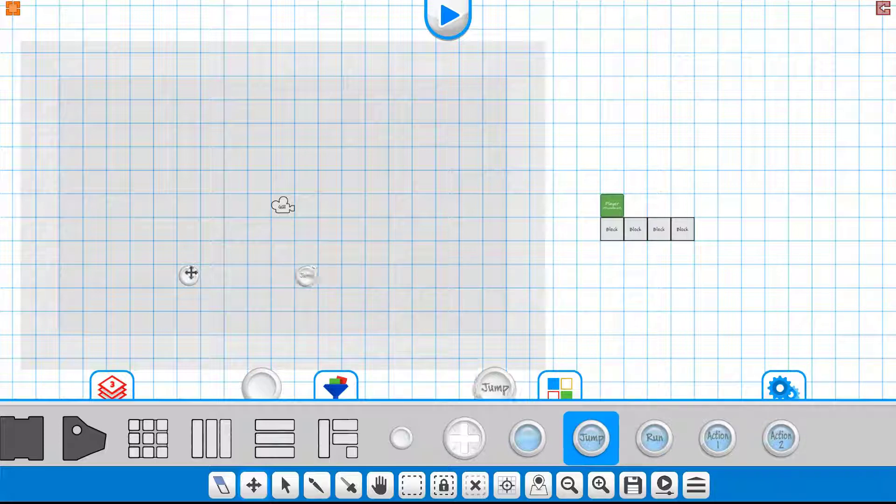
{"action": "left_click_drag", "start_coordinate": [190, 274], "coordinate": [257, 276]}
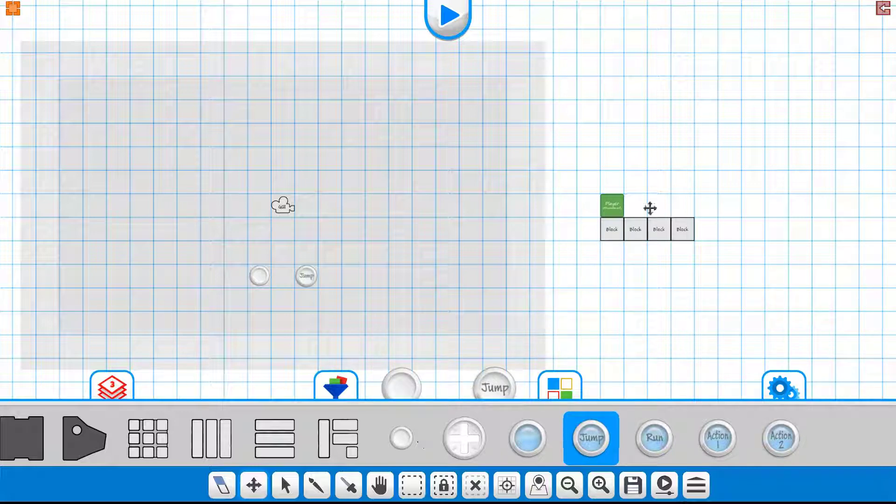
Examine the joystick's Gui Type, Gui Input and Gui Camera Options settings.
{"action": "left_click_drag", "start_coordinate": [392, 314], "coordinate": [587, 307]}
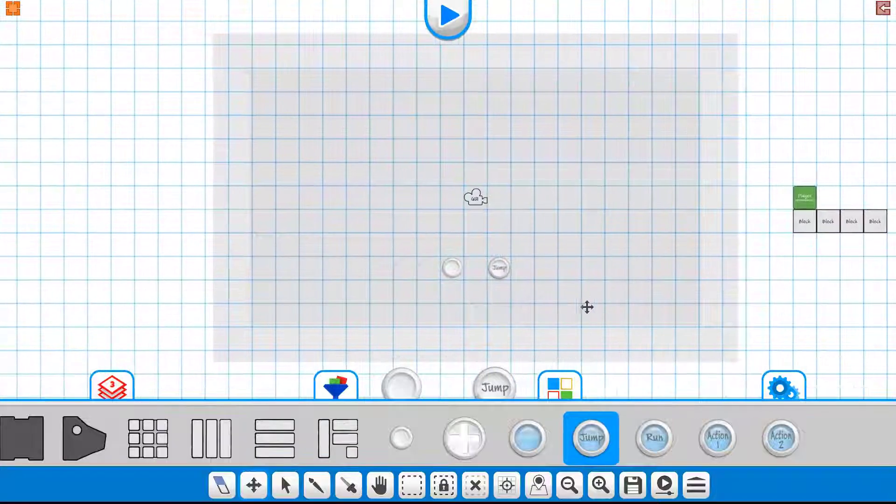
{"action": "scroll", "coordinate": [472, 288], "scroll_direction": "up", "scroll_amount": 3}
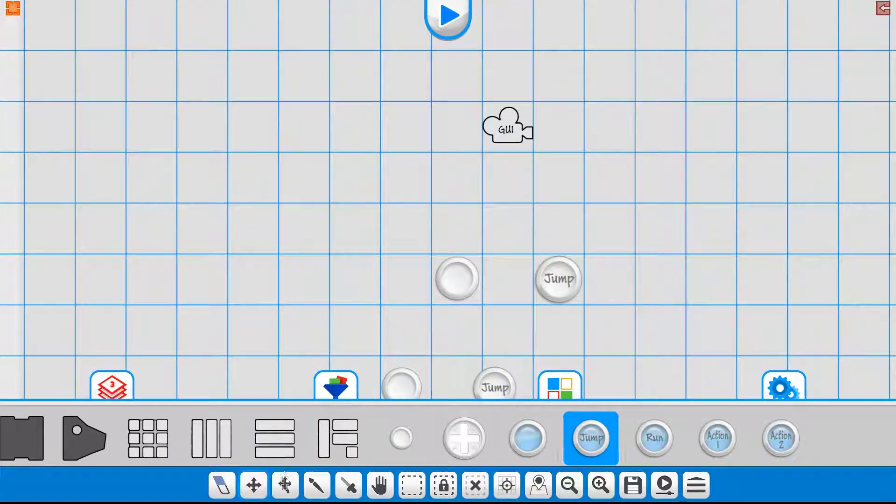
{"action": "left_click", "coordinate": [451, 274]}
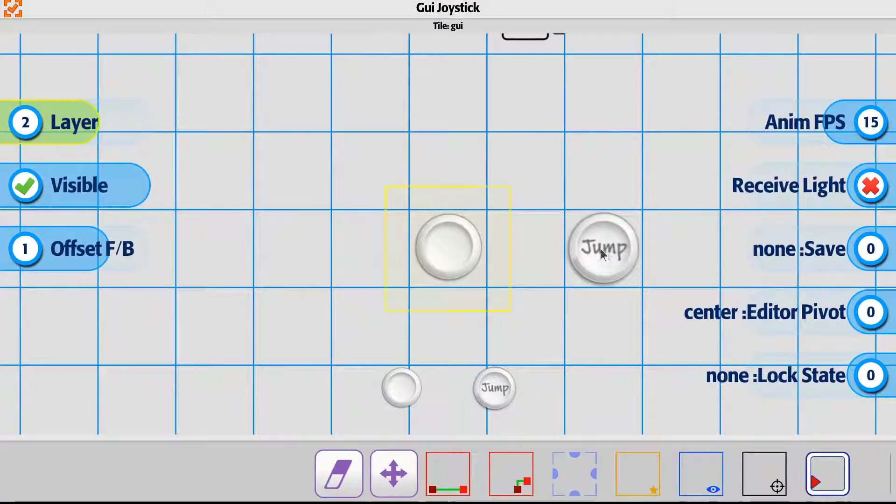
{"action": "left_click_drag", "start_coordinate": [784, 467], "coordinate": [259, 472]}
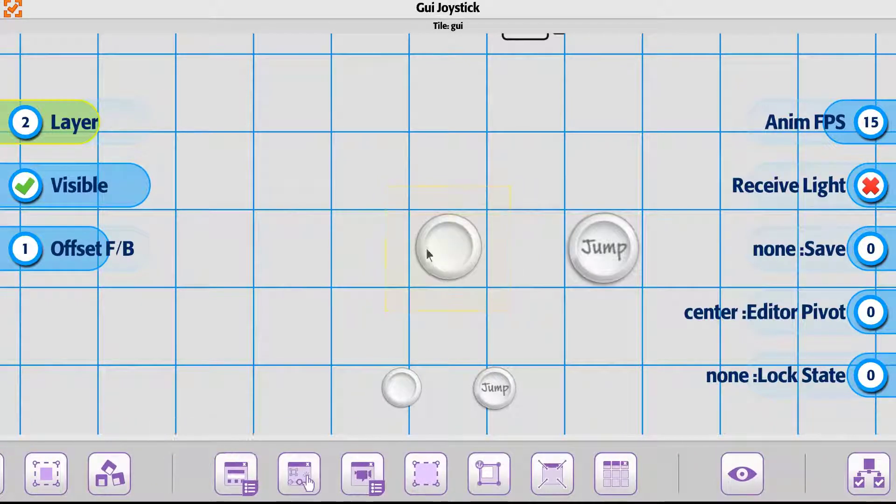
{"action": "left_click", "coordinate": [234, 477]}
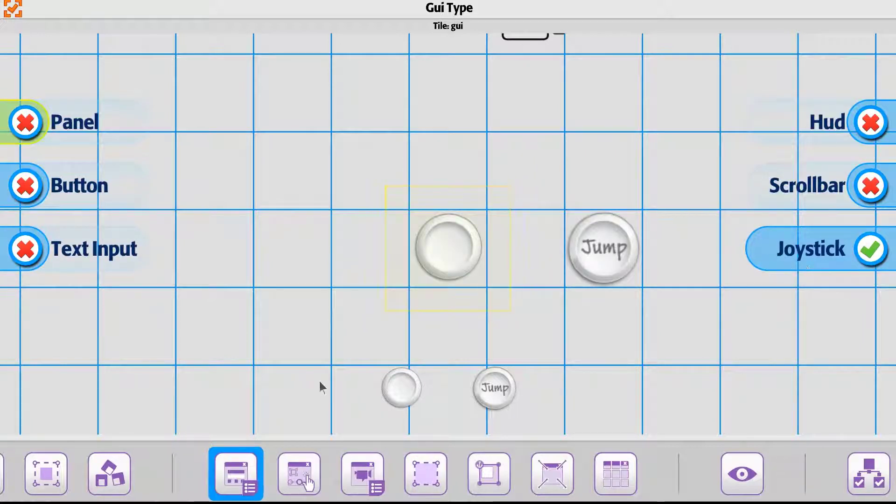
{"action": "left_click", "coordinate": [296, 480]}
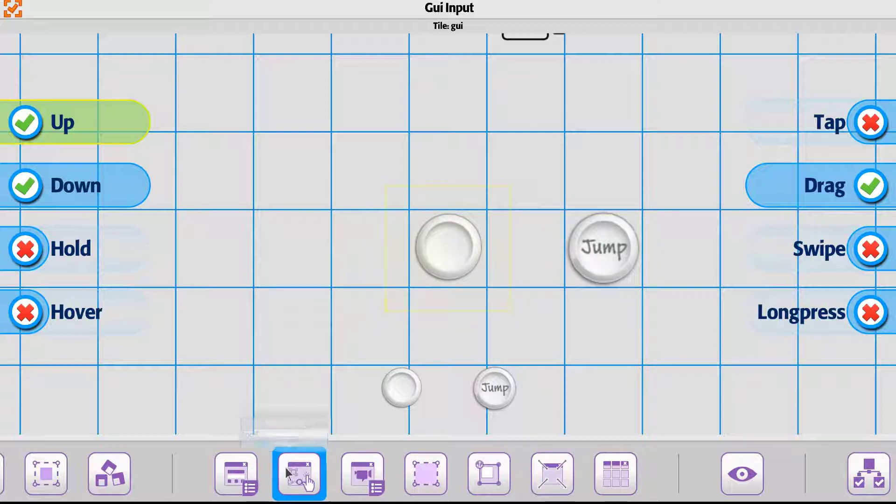
{"action": "left_click", "coordinate": [362, 474]}
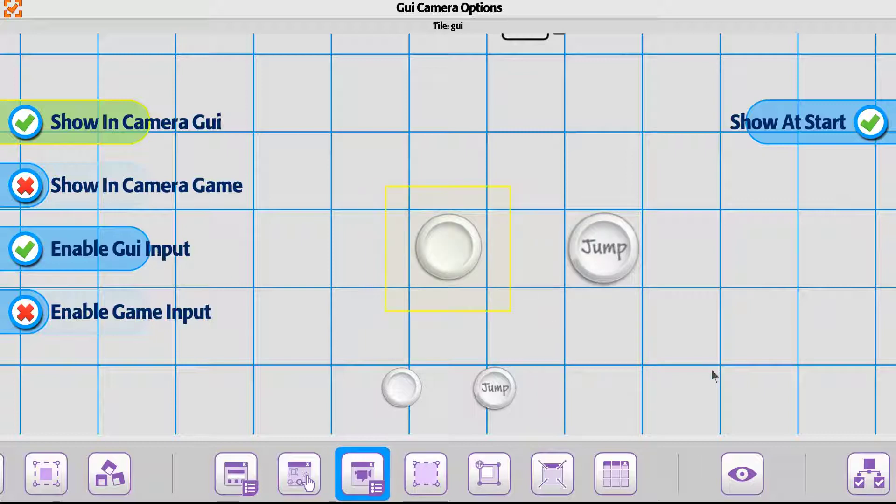
Examine the joystick's Gui Joystick Settings, such as Start At Click, Drag Distance and the fade options.
{"action": "left_click_drag", "start_coordinate": [838, 472], "coordinate": [218, 469]}
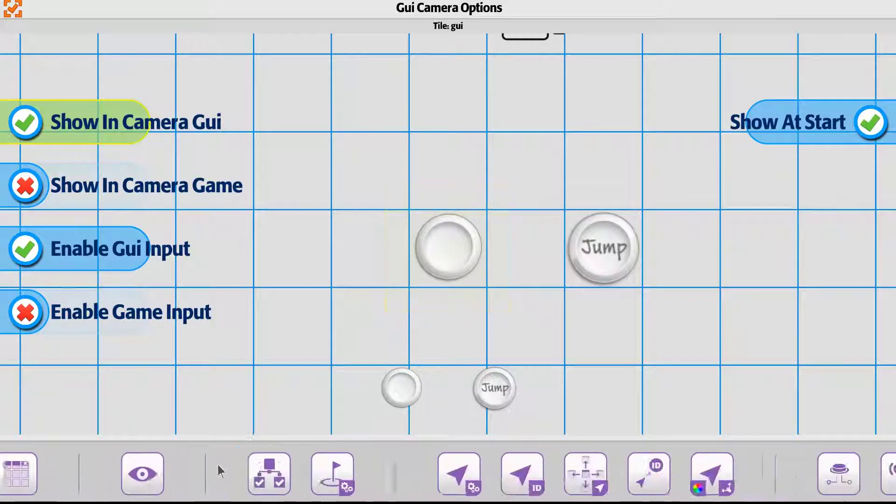
{"action": "scroll", "coordinate": [681, 470], "scroll_direction": "down", "scroll_amount": 5}
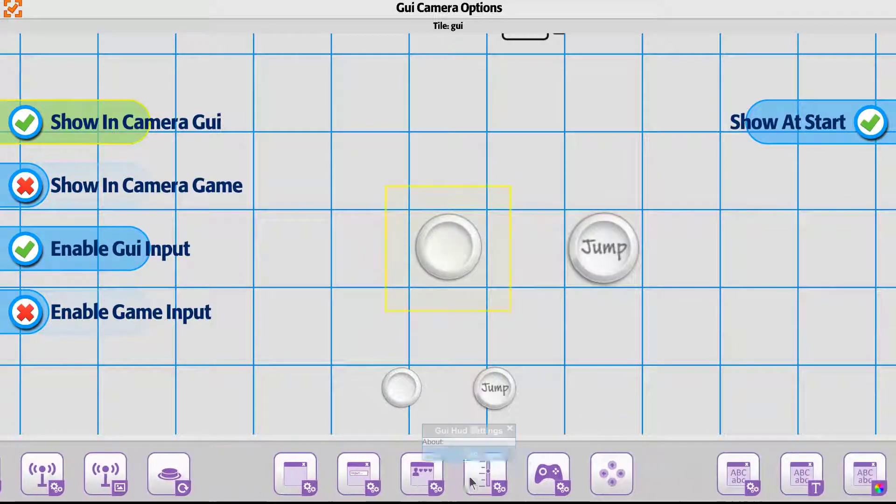
{"action": "scroll", "coordinate": [623, 487], "scroll_direction": "down", "scroll_amount": 3}
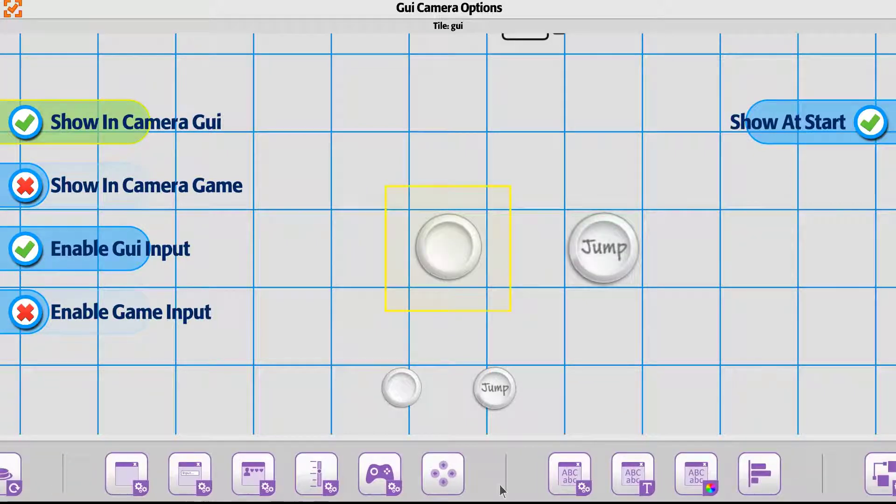
{"action": "left_click", "coordinate": [379, 472]}
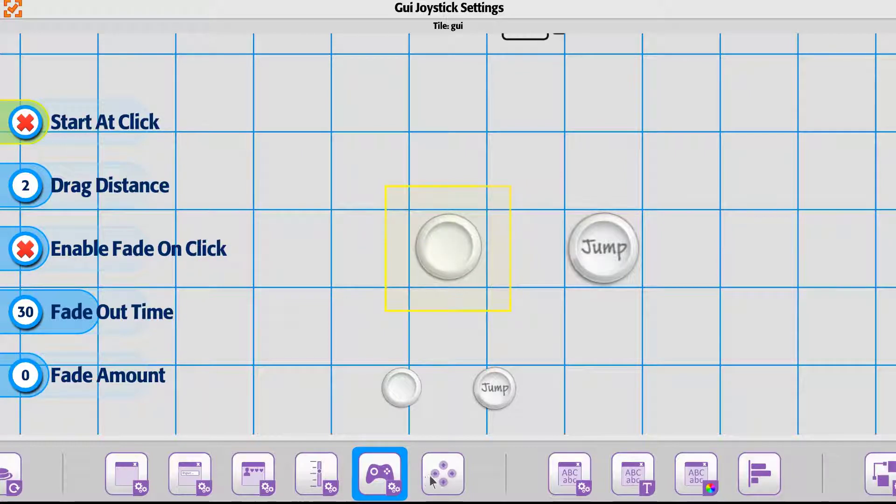
Browse the joystick's Gui Control Type options from none through the movement types to action2, leaving it set to moveAnalog.
{"action": "left_click", "coordinate": [441, 475]}
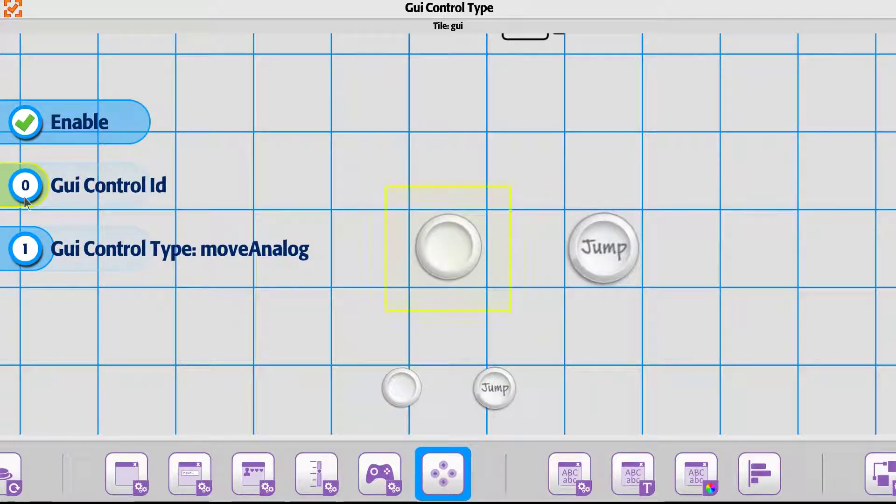
{"action": "left_click", "coordinate": [23, 262]}
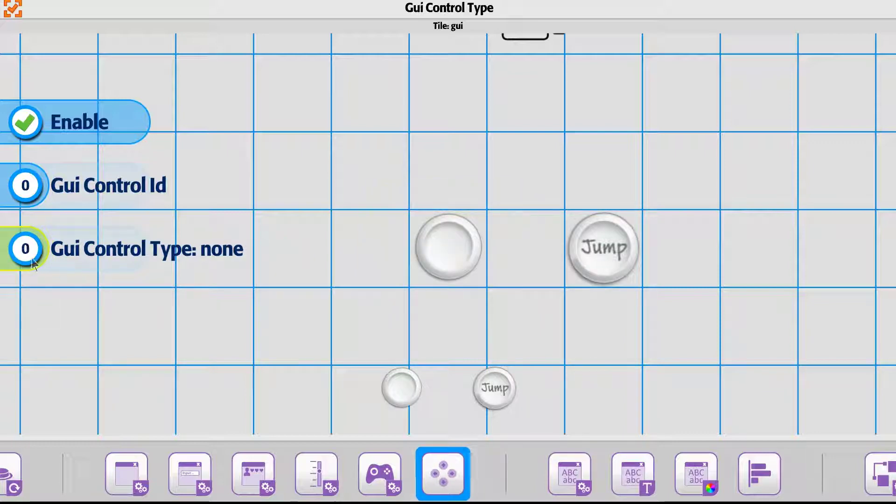
{"action": "left_click", "coordinate": [21, 280]}
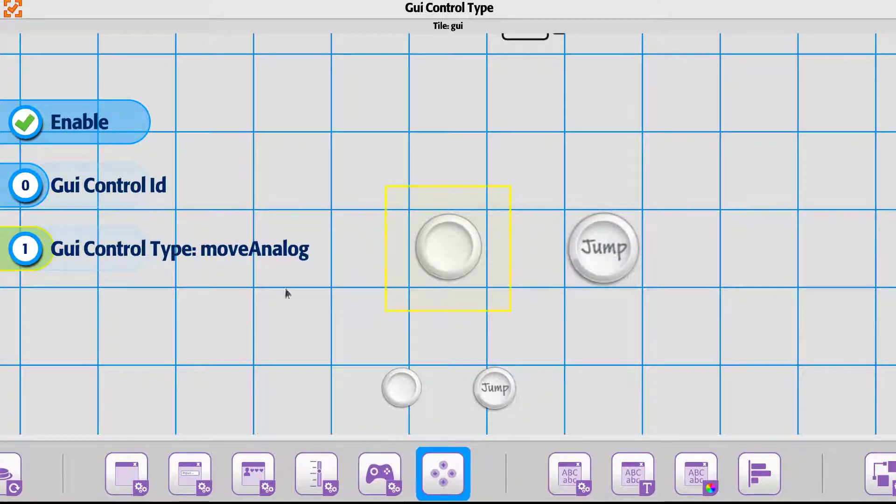
{"action": "left_click", "coordinate": [211, 269]}
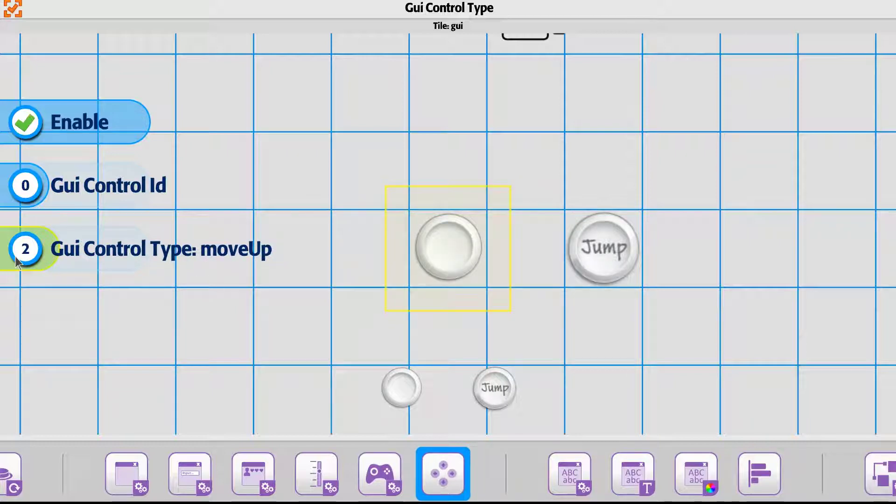
{"action": "left_click", "coordinate": [252, 261]}
{"action": "left_click", "coordinate": [252, 261]}
{"action": "left_click", "coordinate": [252, 261]}
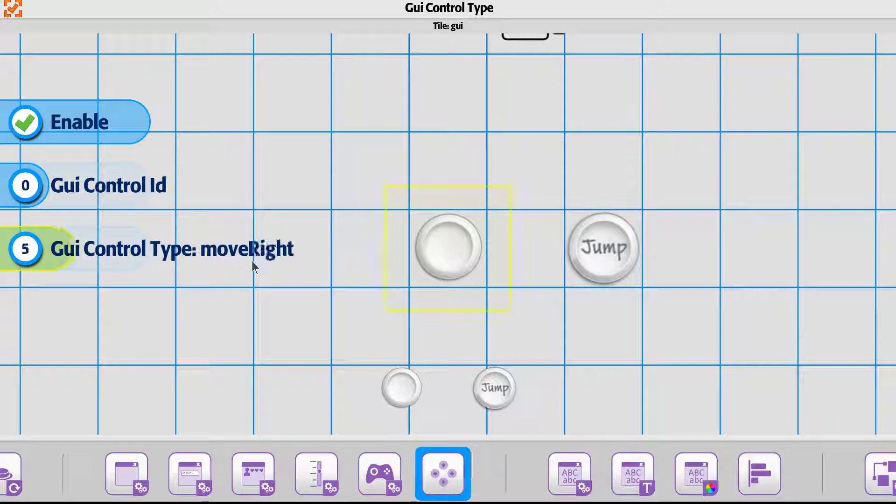
{"action": "left_click", "coordinate": [252, 262]}
{"action": "left_click", "coordinate": [252, 262]}
{"action": "left_click", "coordinate": [252, 262]}
{"action": "left_click", "coordinate": [251, 260]}
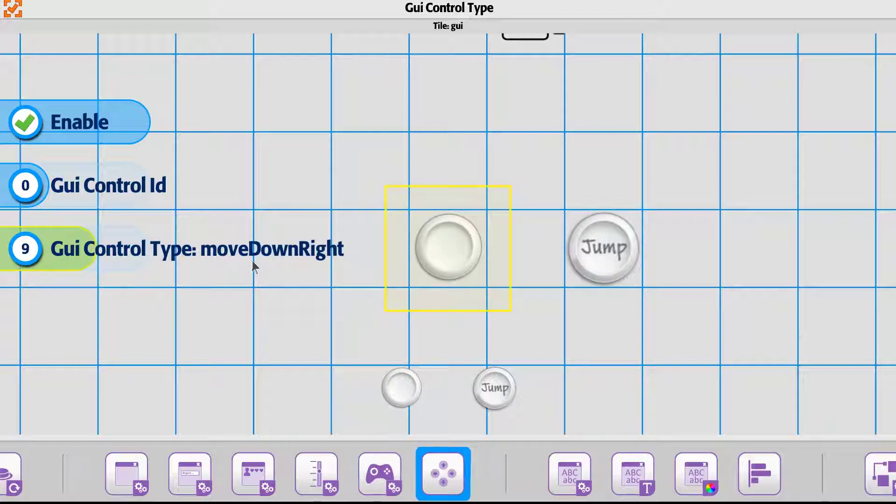
{"action": "left_click", "coordinate": [252, 260]}
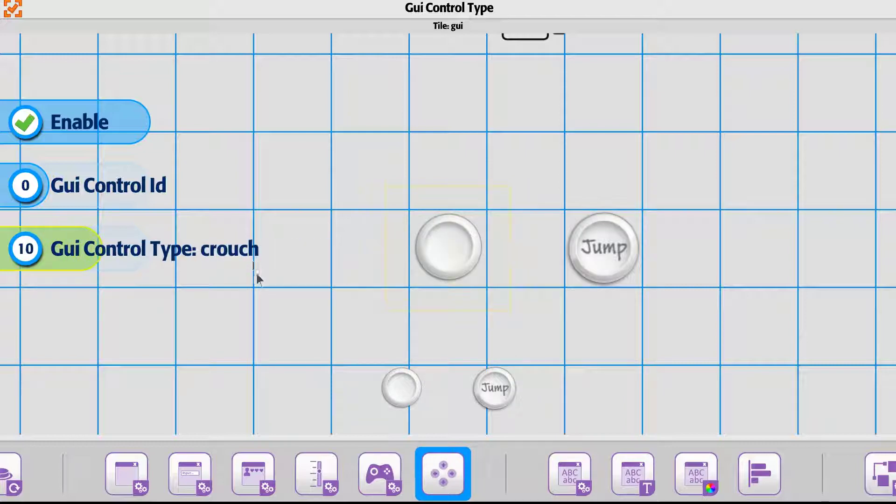
{"action": "left_click", "coordinate": [223, 258]}
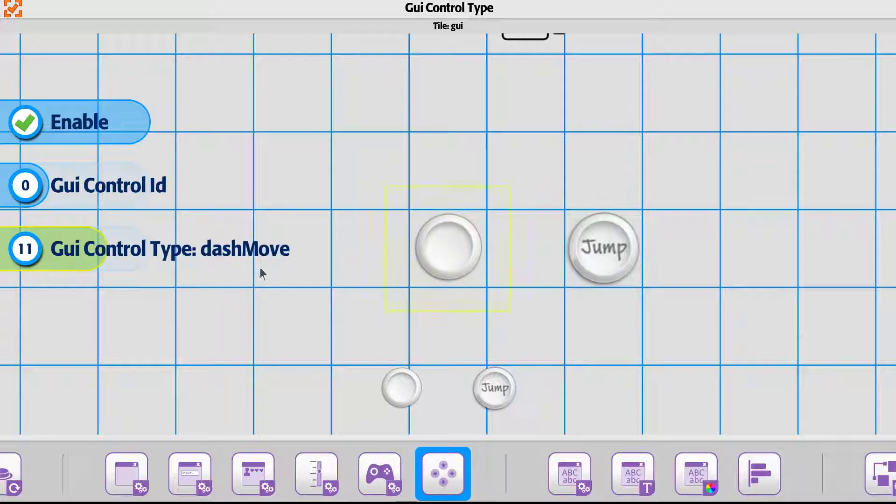
{"action": "left_click", "coordinate": [253, 265]}
{"action": "left_click", "coordinate": [233, 263]}
{"action": "left_click", "coordinate": [214, 262]}
{"action": "left_click", "coordinate": [214, 262]}
{"action": "left_click", "coordinate": [214, 261]}
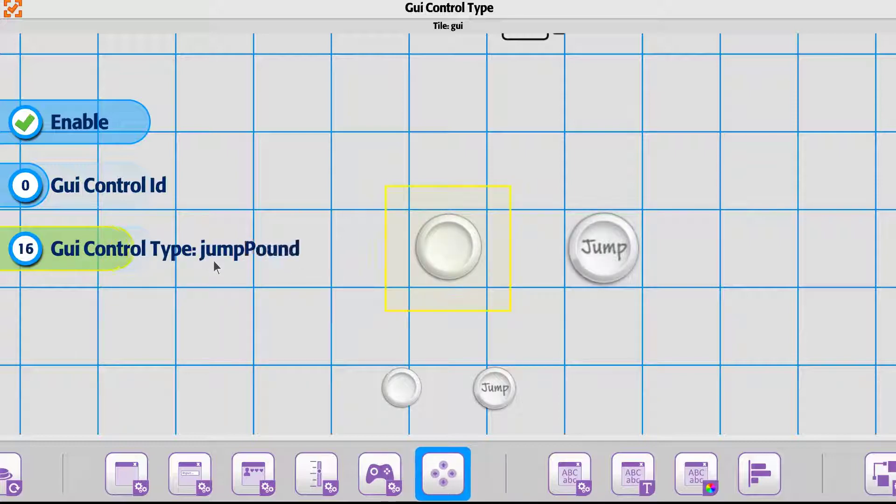
{"action": "left_click", "coordinate": [214, 262]}
{"action": "left_click", "coordinate": [194, 259]}
{"action": "left_click", "coordinate": [194, 260]}
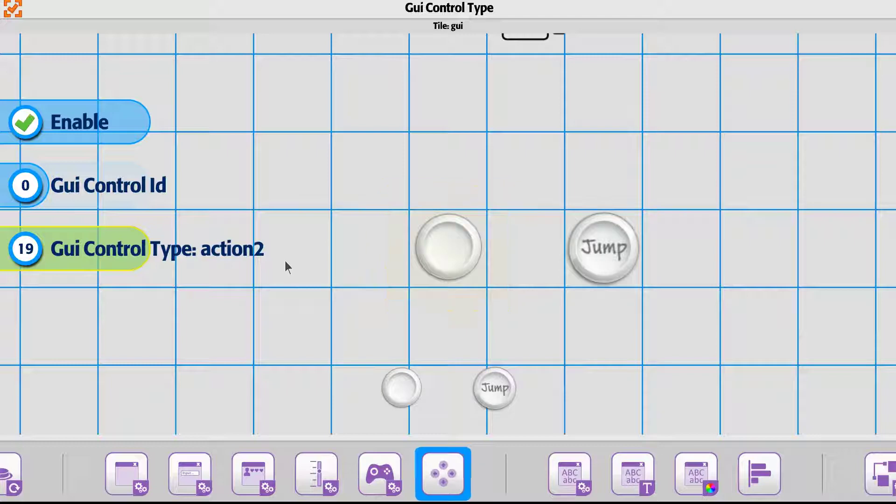
{"action": "left_click_drag", "start_coordinate": [286, 266], "coordinate": [79, 284]}
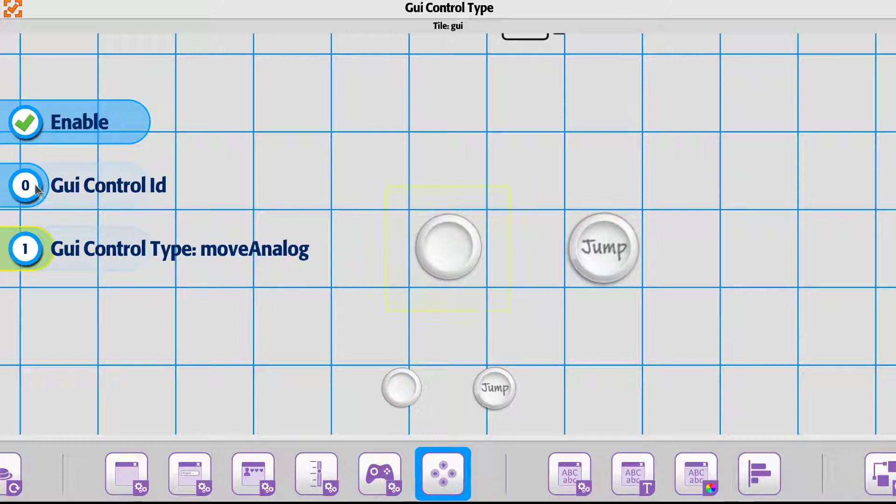
{"action": "left_click", "coordinate": [19, 14]}
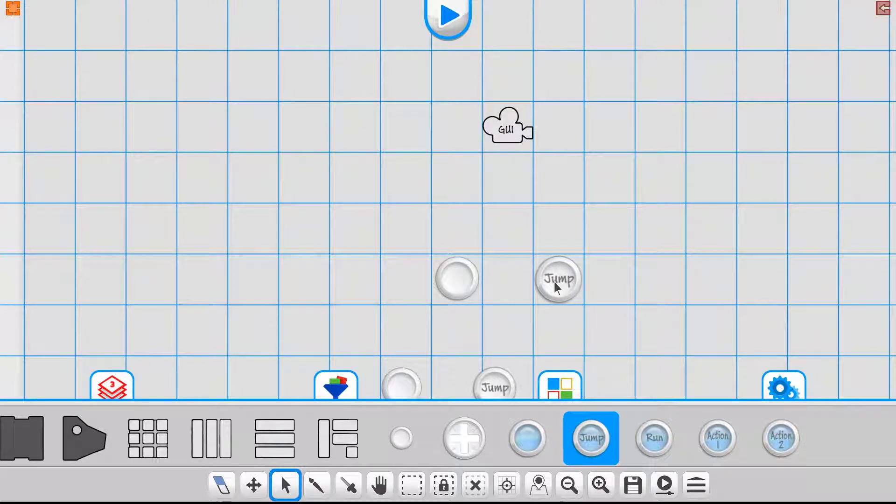
Play-test the level, moving the player with the on-screen joystick and making it jump with the Jump button.
{"action": "left_click", "coordinate": [446, 21]}
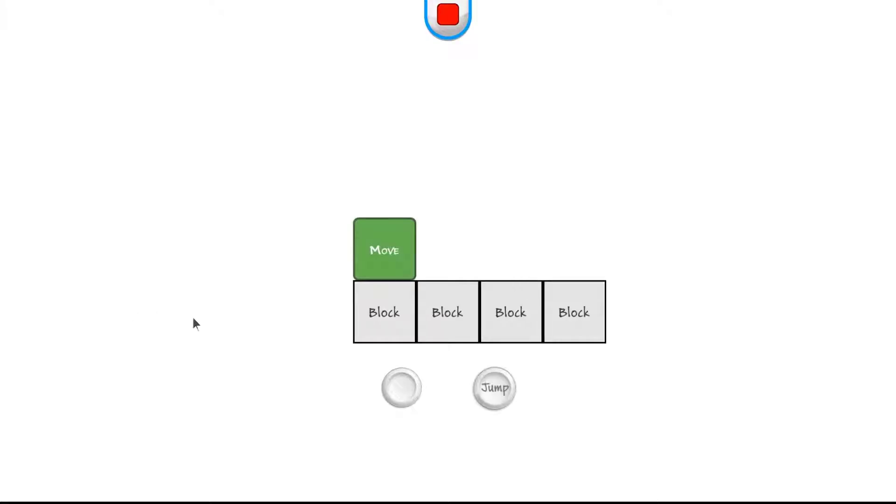
{"action": "left_click_drag", "start_coordinate": [420, 389], "coordinate": [404, 428]}
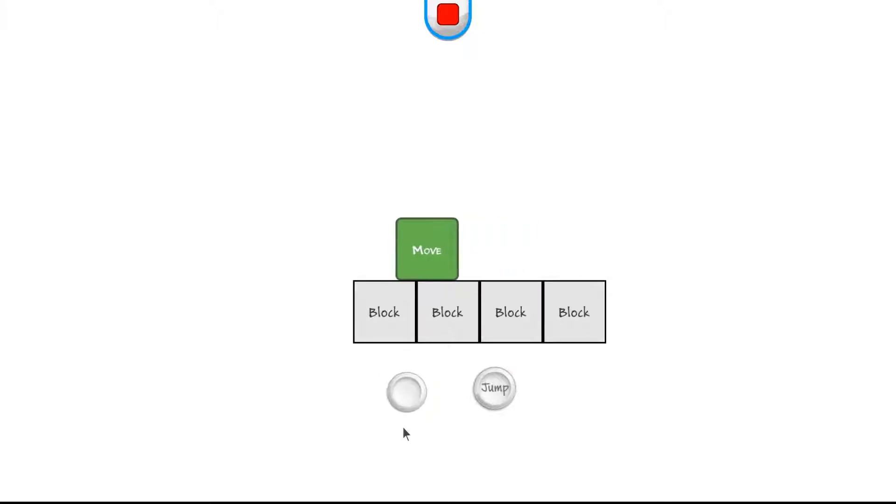
{"action": "left_click", "coordinate": [501, 390]}
{"action": "left_click", "coordinate": [496, 395]}
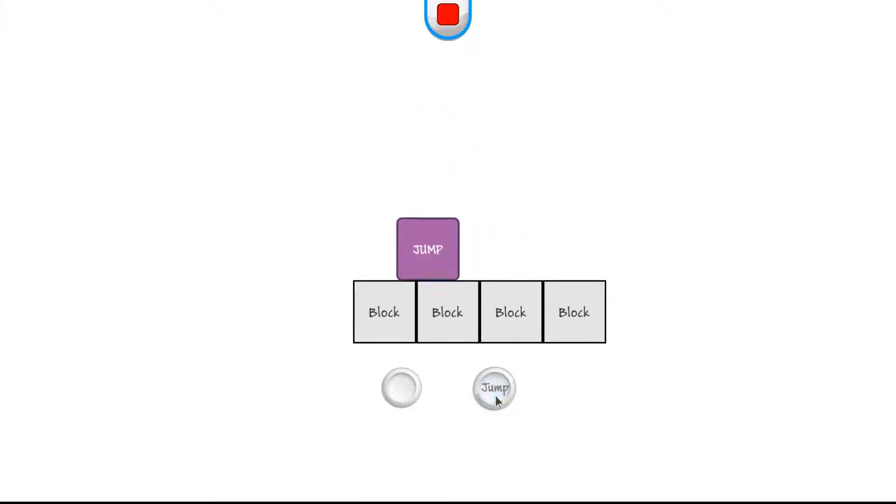
{"action": "left_click_drag", "start_coordinate": [401, 397], "coordinate": [405, 401]}
Test moving and jumping the player with the keyboard controls, try the joystick once more and stop the play-test.
{"action": "key", "text": "Left"}
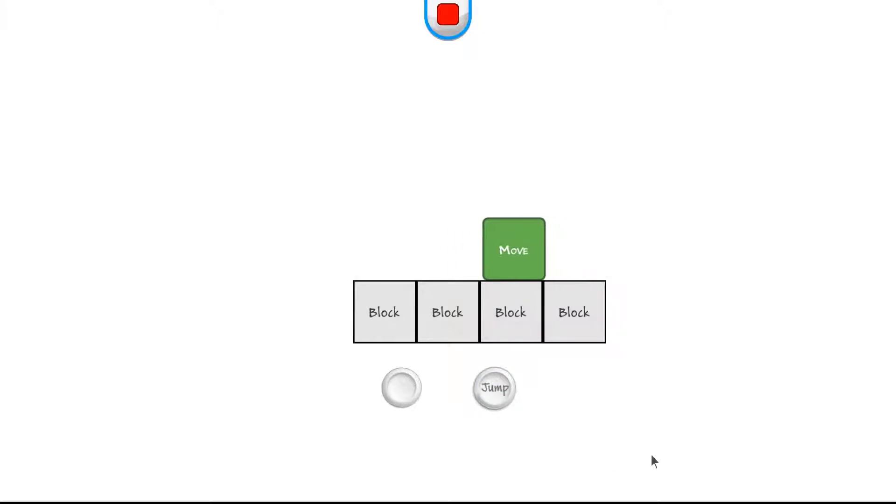
{"action": "key", "text": "Right"}
{"action": "key", "text": "Left"}
{"action": "key", "text": "Right"}
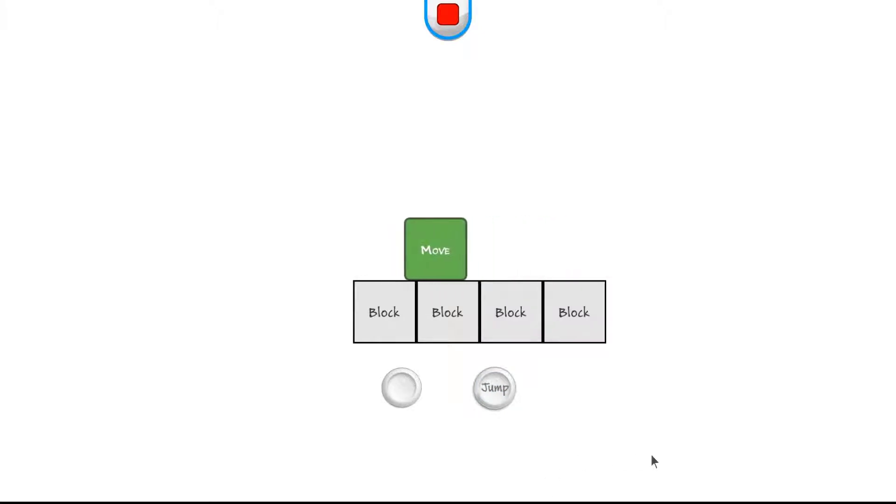
{"action": "key", "text": "space"}
{"action": "key", "text": "Left"}
{"action": "key", "text": "space"}
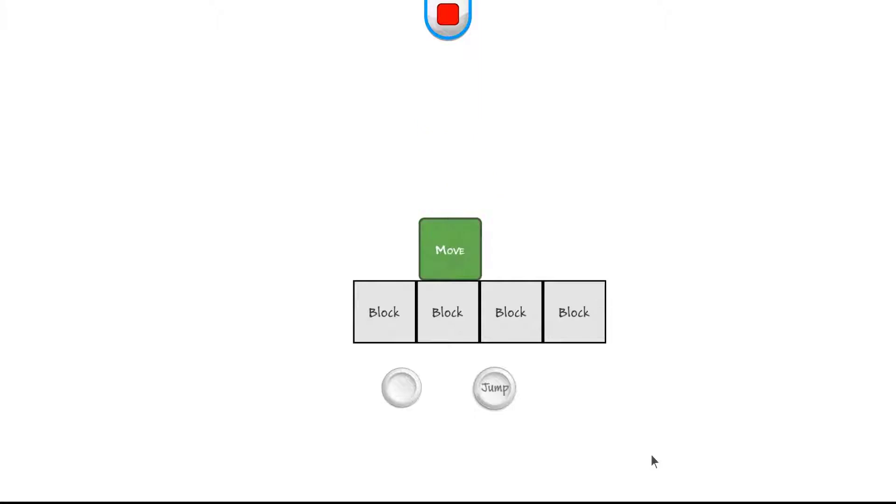
{"action": "key", "text": "Left"}
{"action": "key", "text": "Right"}
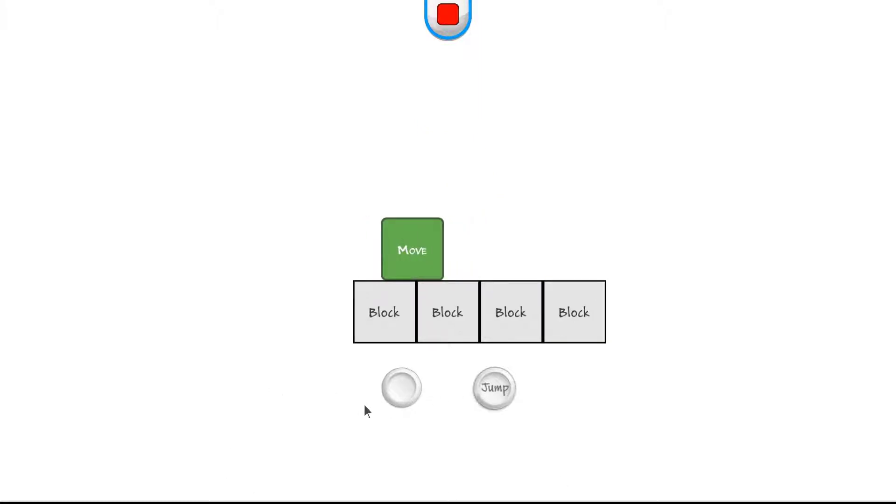
{"action": "mouse_move", "coordinate": [405, 390]}
{"action": "left_mouse_down"}
{"action": "mouse_move", "coordinate": [390, 395]}
{"action": "mouse_move", "coordinate": [435, 394]}
{"action": "mouse_move", "coordinate": [395, 404]}
{"action": "left_mouse_up"}
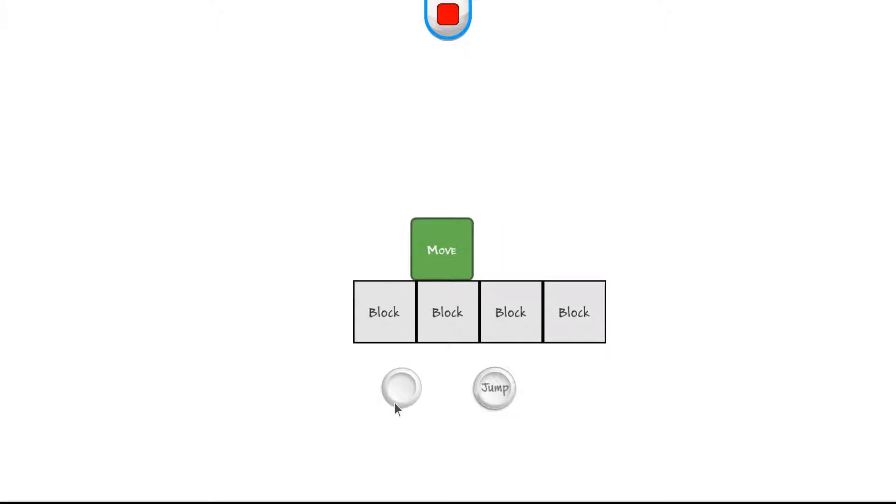
{"action": "left_click", "coordinate": [444, 21]}
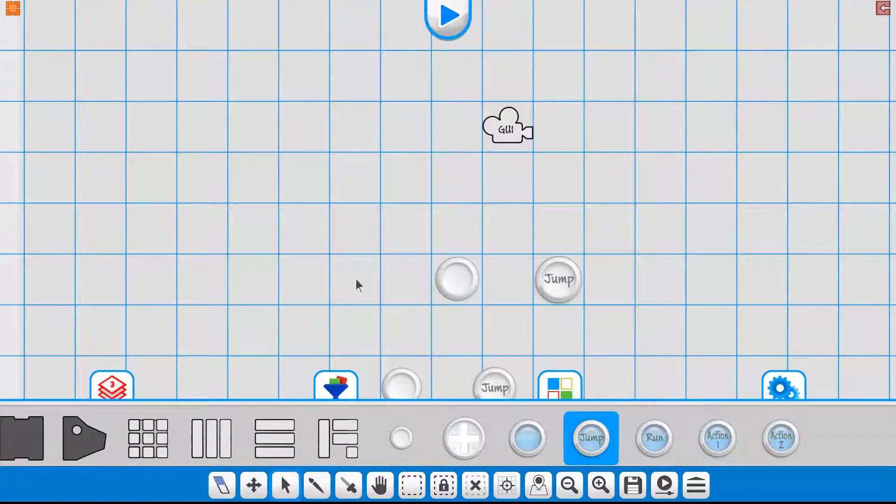
Add an Action 1 button and position it one cell to the right of and two cells above the Jump button.
{"action": "left_click", "coordinate": [717, 440]}
{"action": "mouse_move", "coordinate": [586, 303]}
{"action": "middle_mouse_down"}
{"action": "mouse_move", "coordinate": [576, 180]}
{"action": "mouse_move", "coordinate": [560, 282]}
{"action": "middle_mouse_up"}
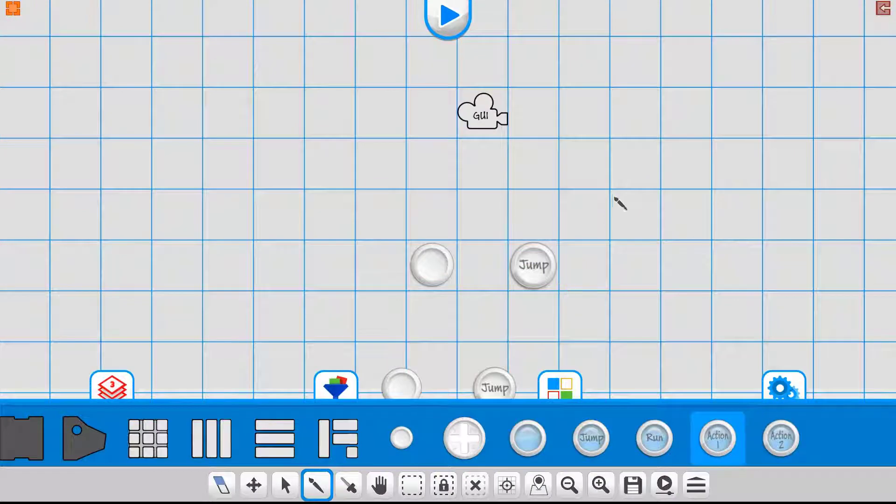
{"action": "left_click", "coordinate": [586, 213]}
{"action": "left_click", "coordinate": [542, 341]}
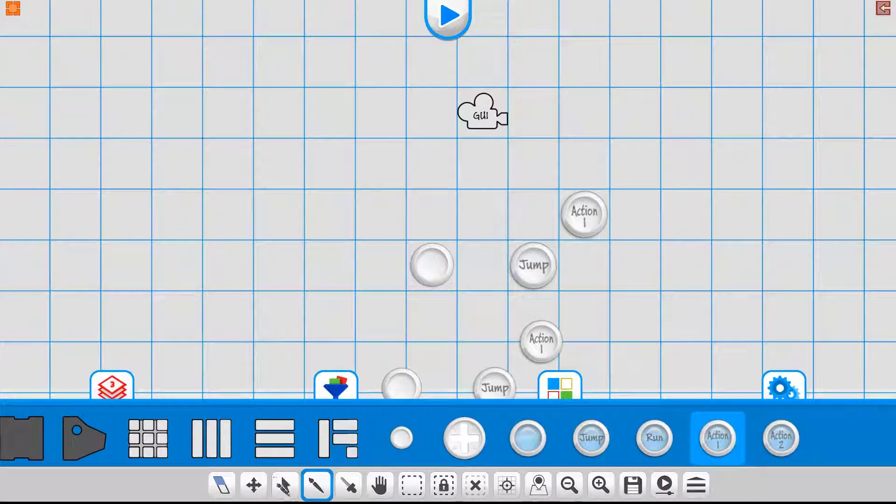
{"action": "left_click", "coordinate": [256, 477]}
{"action": "left_click_drag", "start_coordinate": [591, 232], "coordinate": [579, 169]}
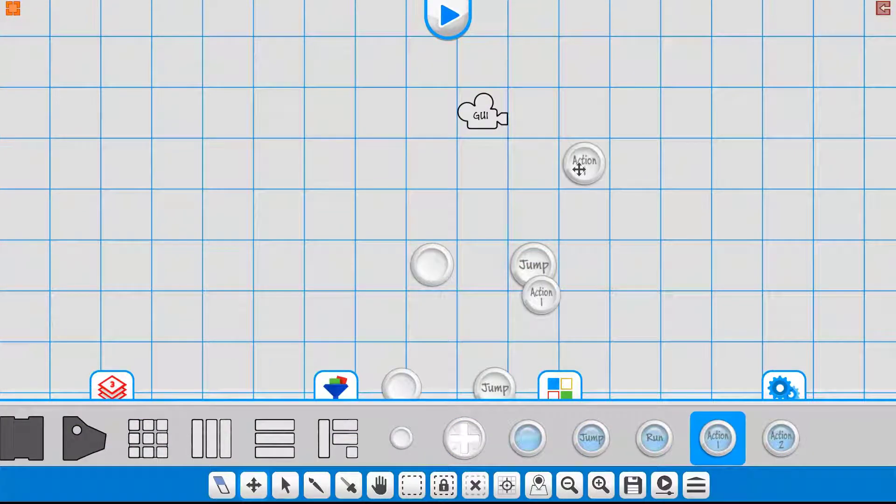
{"action": "middle_click_drag", "start_coordinate": [433, 276], "coordinate": [458, 266]}
{"action": "scroll", "coordinate": [458, 266], "scroll_direction": "up", "scroll_amount": 3}
{"action": "left_click", "coordinate": [462, 263]}
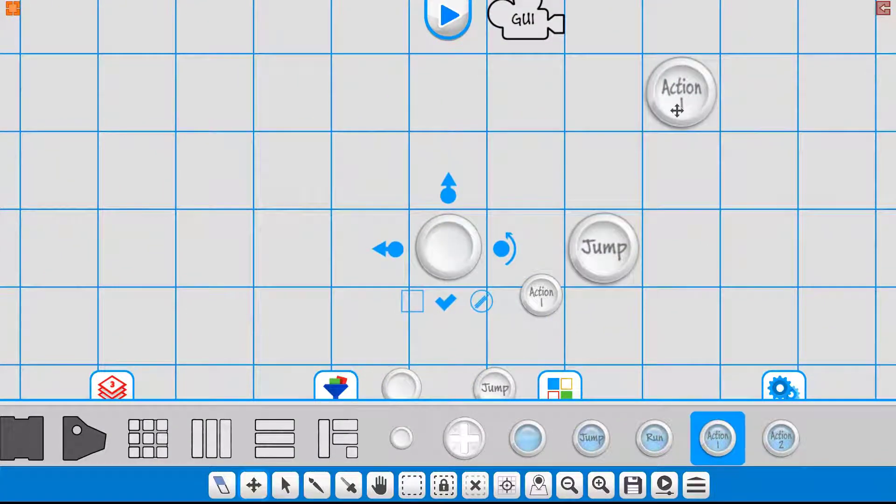
Place a gun weapon item on top of the third block, two cells to the right of the player.
{"action": "scroll", "coordinate": [632, 226], "scroll_direction": "down", "scroll_amount": 5}
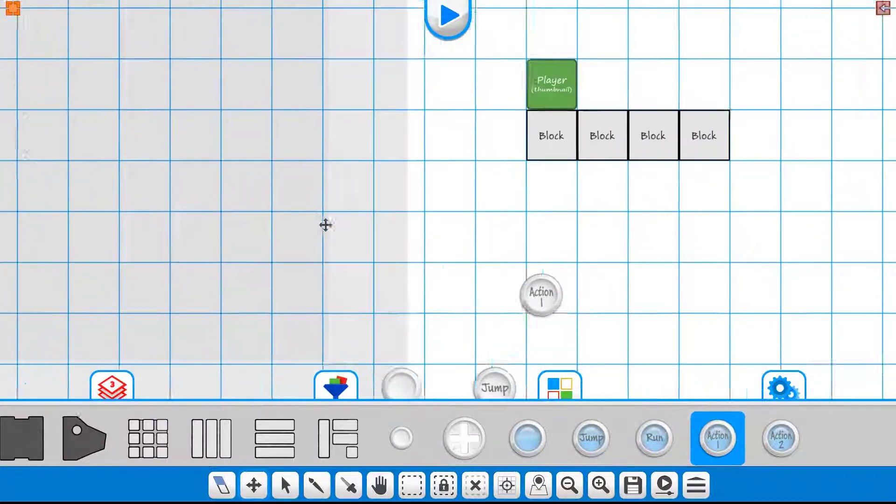
{"action": "middle_click_drag", "start_coordinate": [326, 225], "coordinate": [326, 244]}
{"action": "left_click_drag", "start_coordinate": [232, 433], "coordinate": [682, 433]}
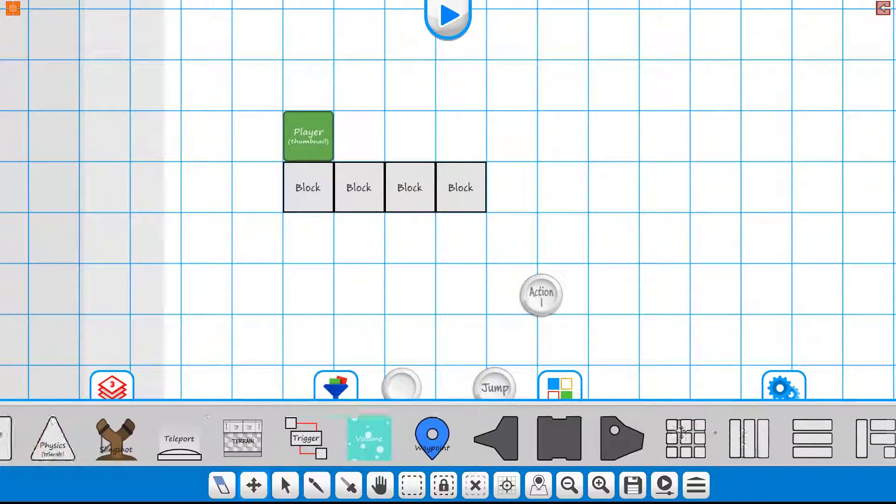
{"action": "left_click_drag", "start_coordinate": [212, 440], "coordinate": [486, 440]}
{"action": "left_click_drag", "start_coordinate": [336, 444], "coordinate": [485, 447]}
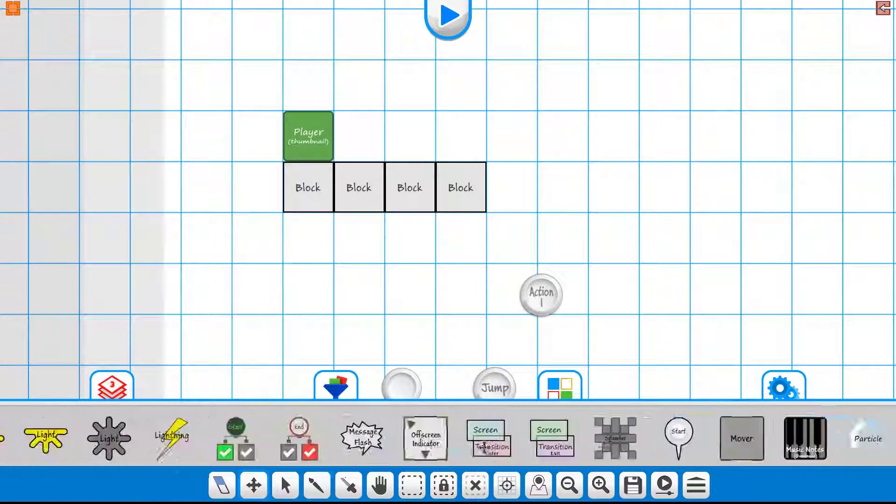
{"action": "left_click_drag", "start_coordinate": [336, 443], "coordinate": [485, 445]}
{"action": "left_click", "coordinate": [340, 442]}
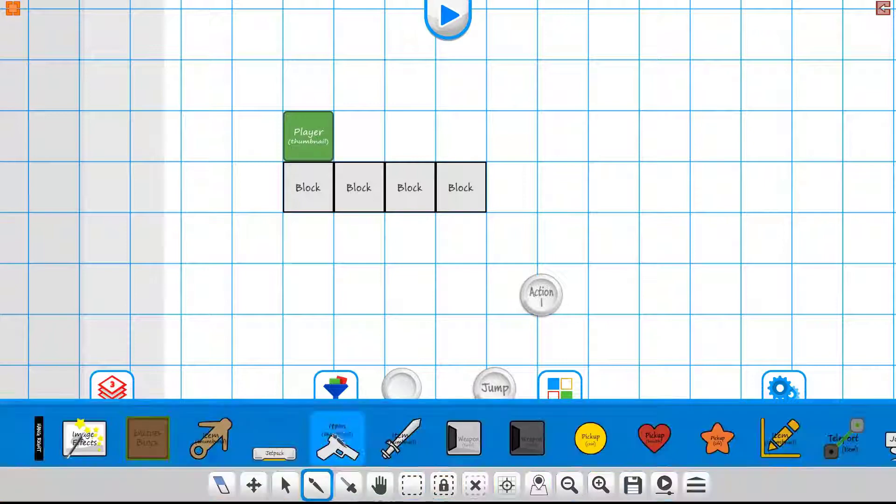
{"action": "left_click", "coordinate": [416, 143]}
Play-test picking up the gun, aiming it with the joystick and firing it with Action 1, and also test the Jump button.
{"action": "left_click", "coordinate": [448, 19]}
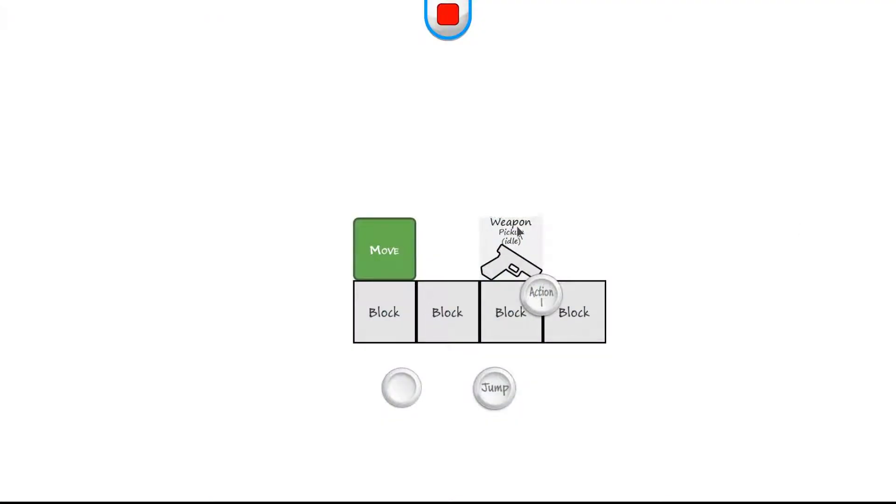
{"action": "key", "text": "Right"}
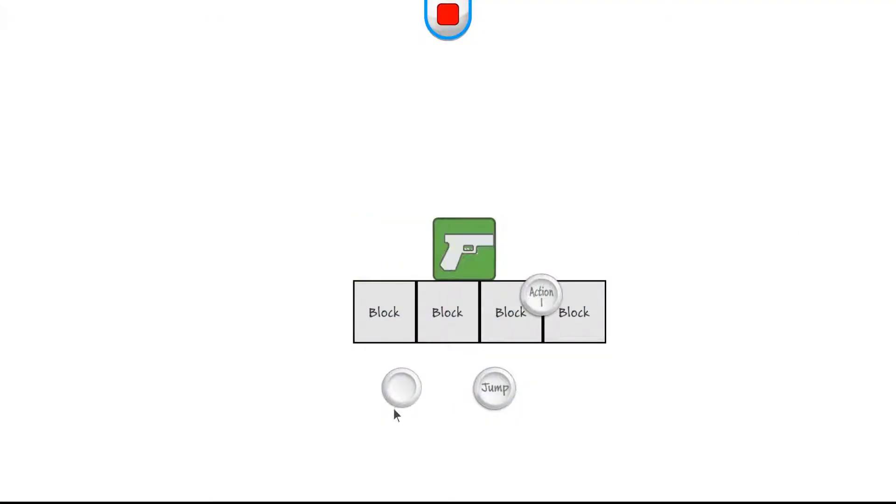
{"action": "key", "text": "Left"}
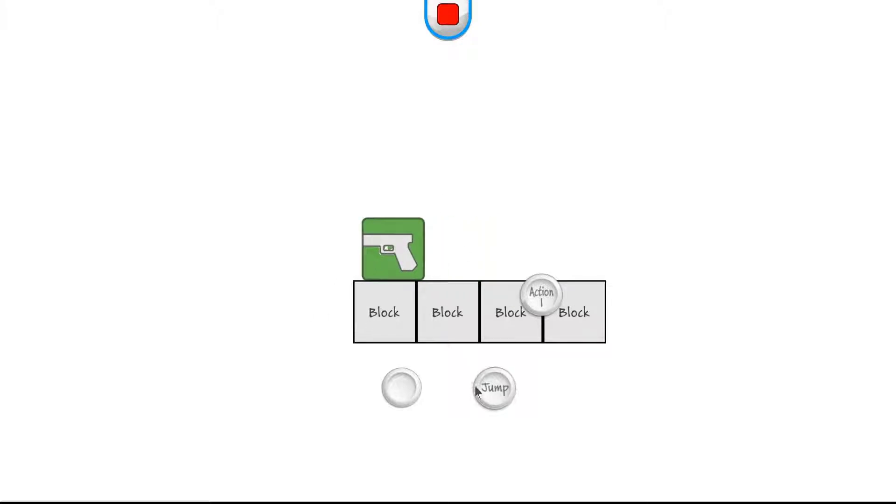
{"action": "left_click", "coordinate": [542, 300]}
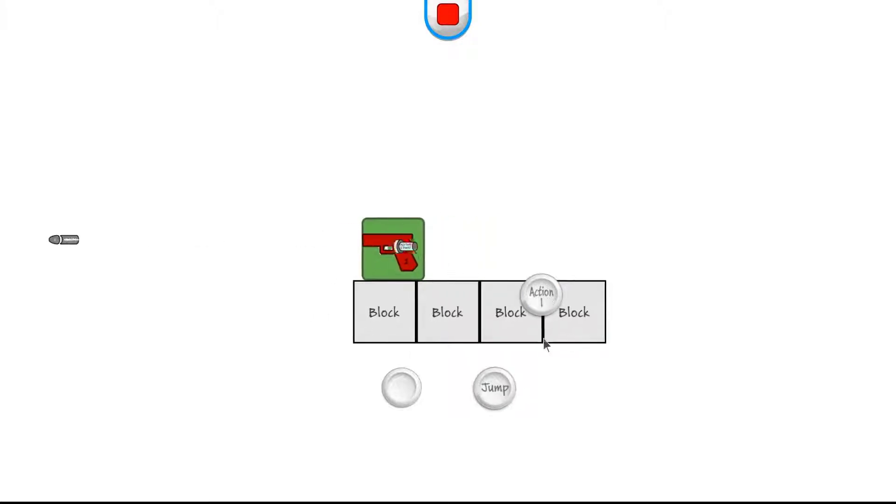
{"action": "left_click", "coordinate": [542, 301]}
{"action": "left_click", "coordinate": [541, 300]}
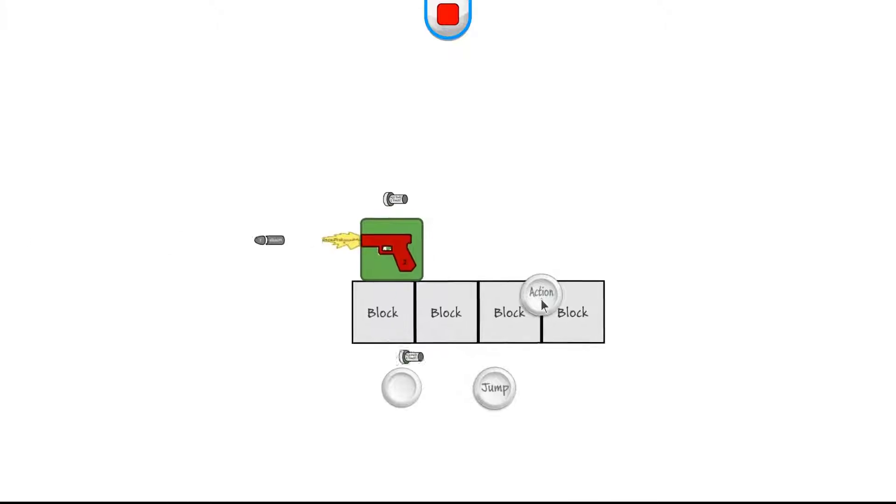
{"action": "left_click_drag", "start_coordinate": [398, 397], "coordinate": [403, 377]}
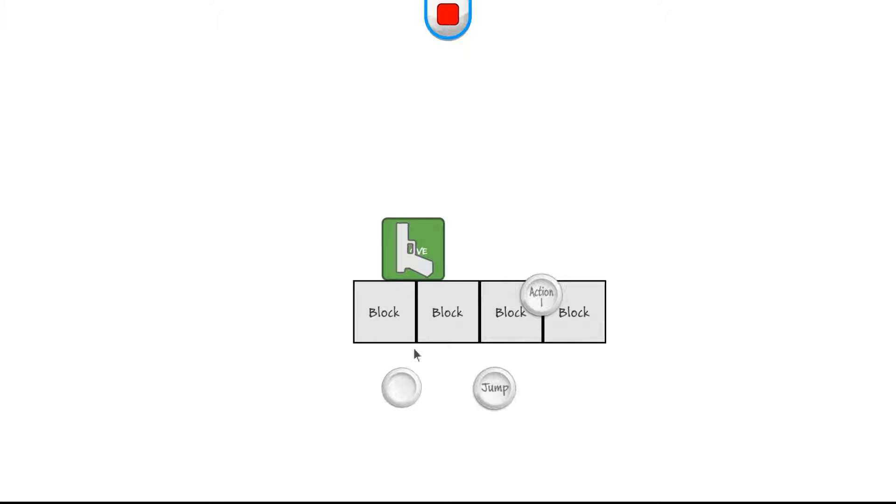
{"action": "left_click", "coordinate": [545, 294]}
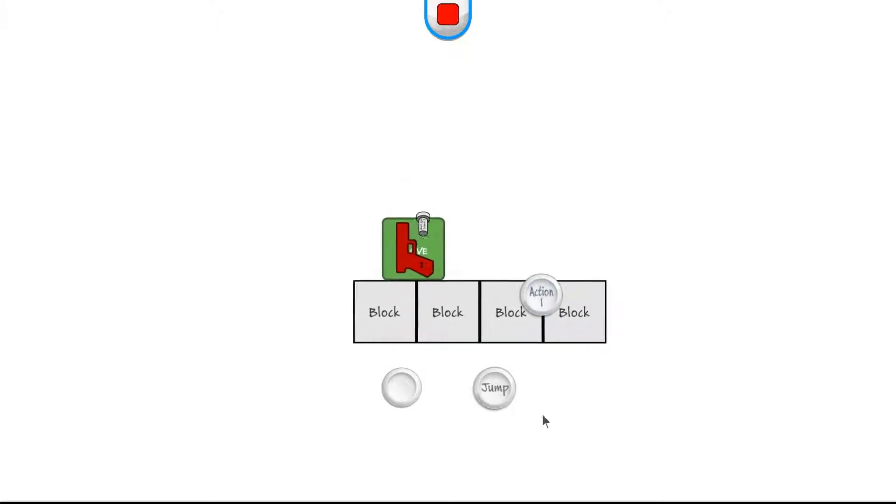
{"action": "left_click", "coordinate": [496, 391]}
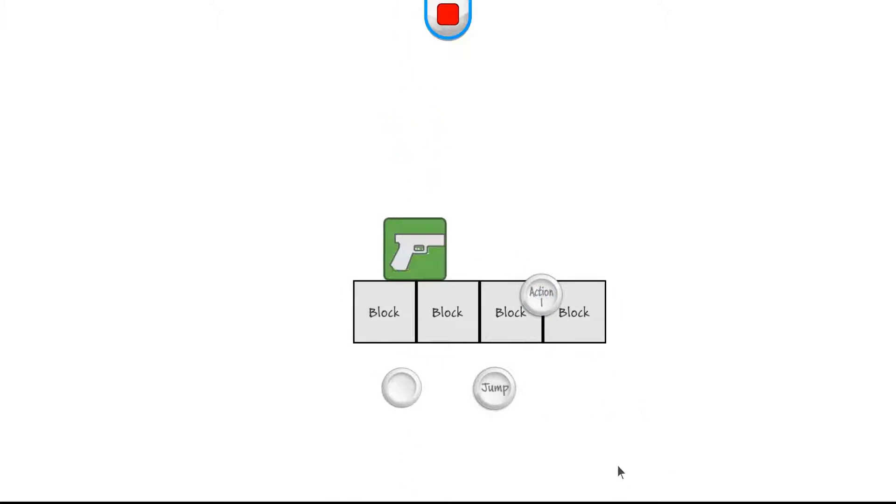